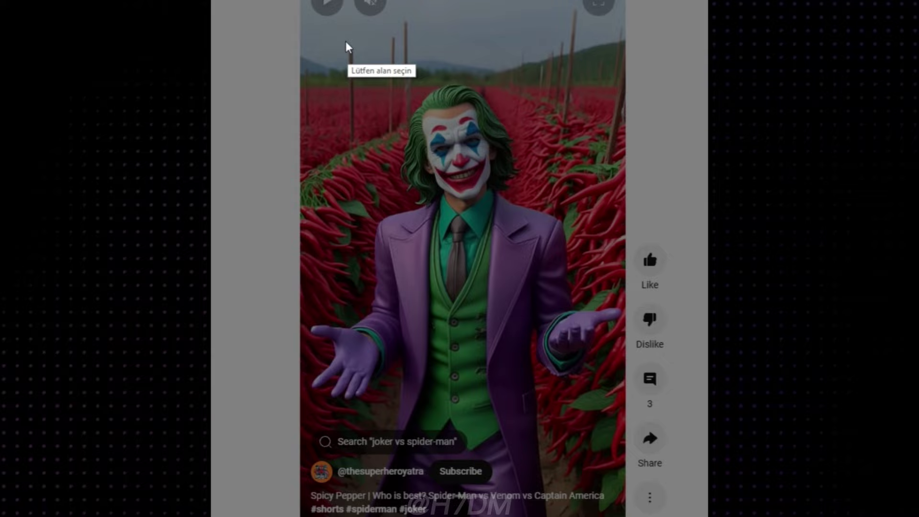
Capture cropped screenshots of the Joker and Spider-Man scenes from the paused Short, leaving out the search suggestion and caption area.
{"action": "left_click_drag", "start_coordinate": [301, 16], "coordinate": [602, 408]}
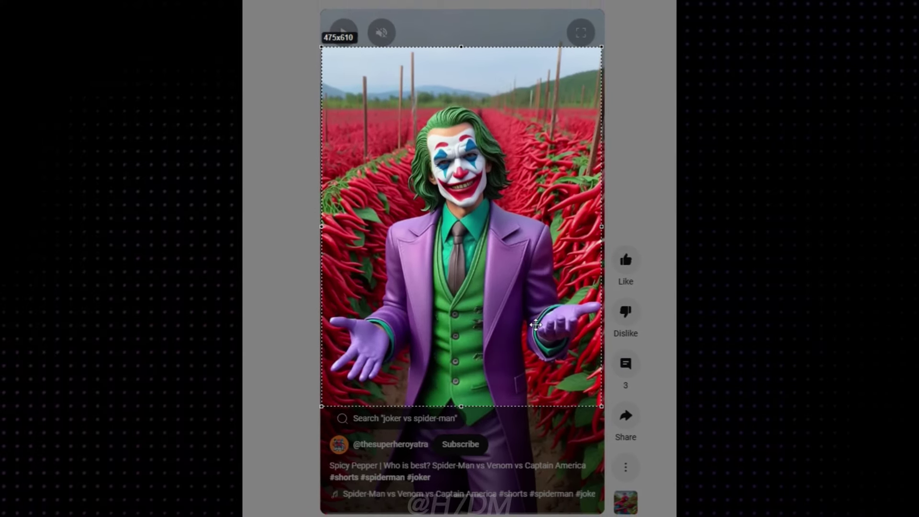
{"action": "double_click", "coordinate": [535, 325]}
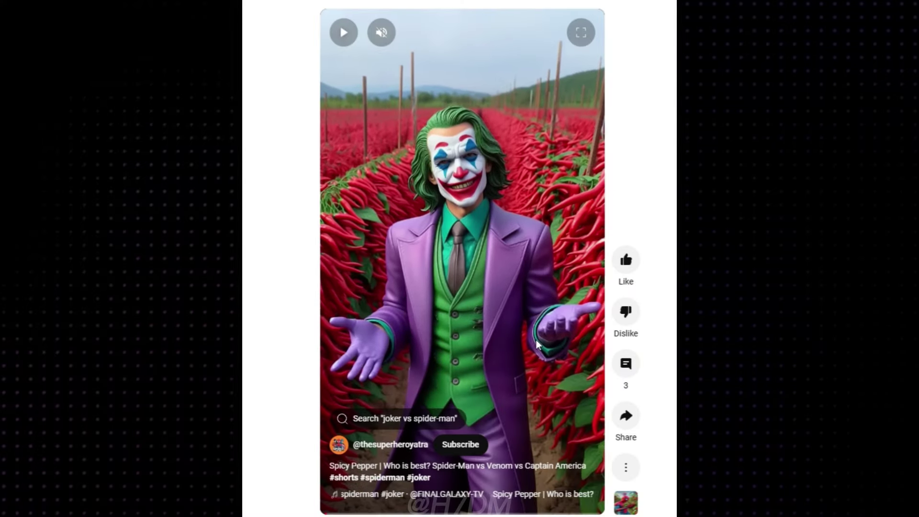
{"action": "key", "text": "F1"}
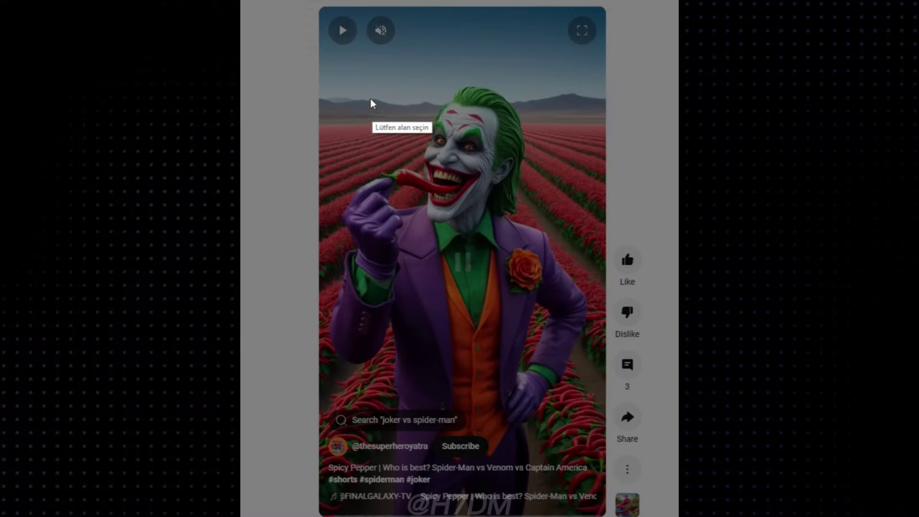
{"action": "left_click_drag", "start_coordinate": [322, 42], "coordinate": [610, 421]}
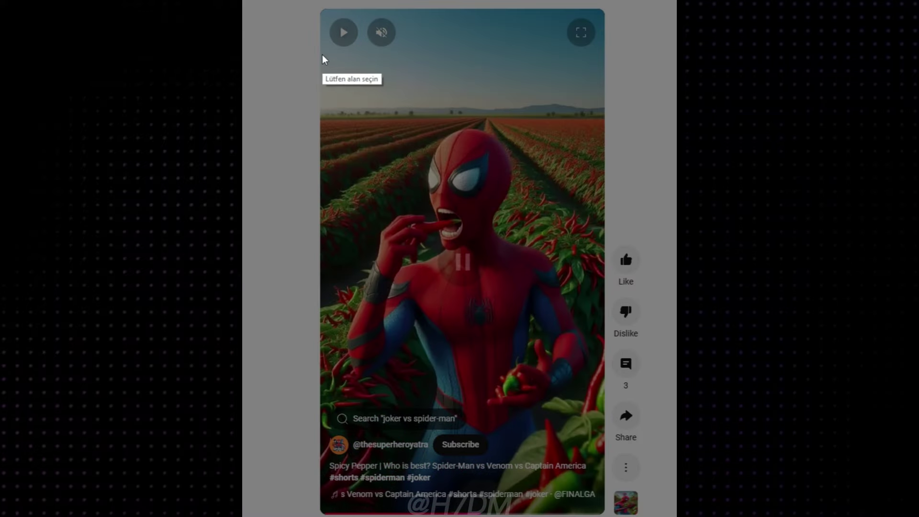
{"action": "mouse_move", "coordinate": [321, 52]}
{"action": "left_mouse_down"}
{"action": "mouse_move", "coordinate": [568, 188]}
{"action": "mouse_move", "coordinate": [601, 405]}
{"action": "left_mouse_up"}
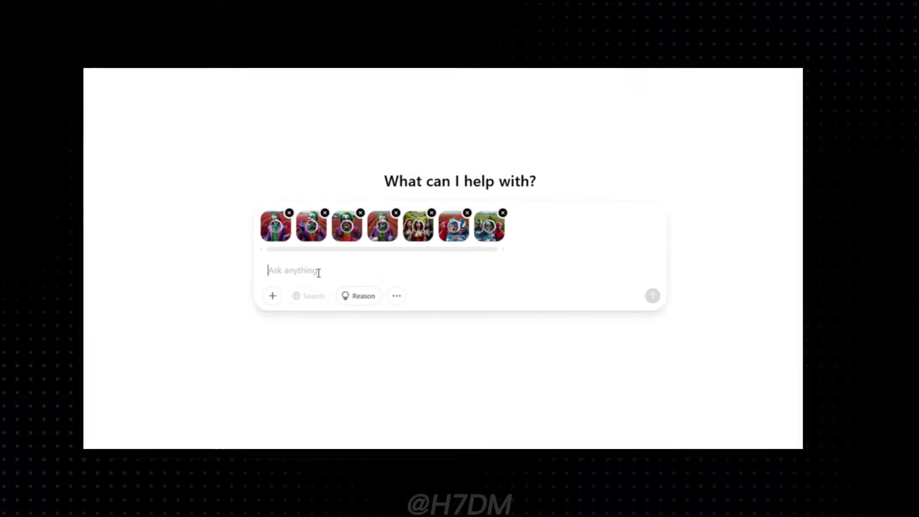
In ChatGPT, request dramatic, photorealistic AI commands for the seven attached images, with separate prompts for each image, and read through the answer.
{"action": "type", "text": "Make me generate the same AI commands for these seven images. Make it dramatic and photorealistic. Make the prompts for each image separately."}
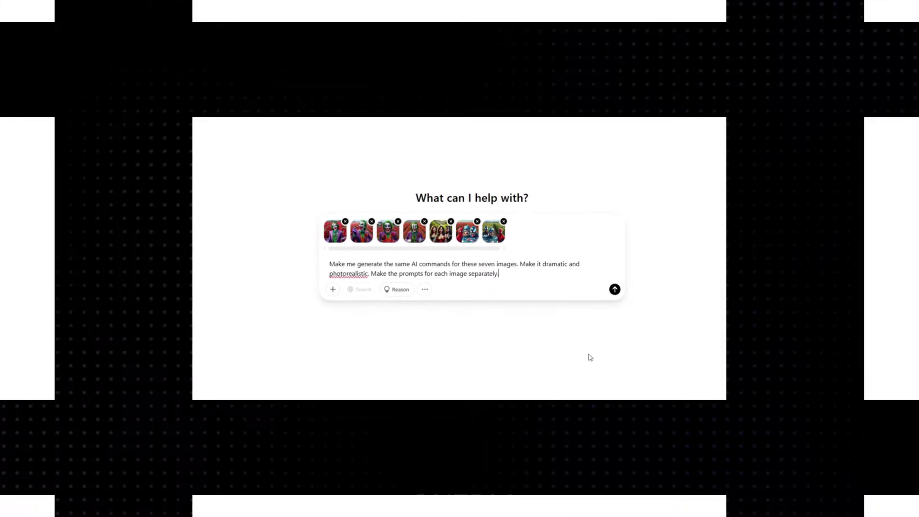
{"action": "key", "text": "Return"}
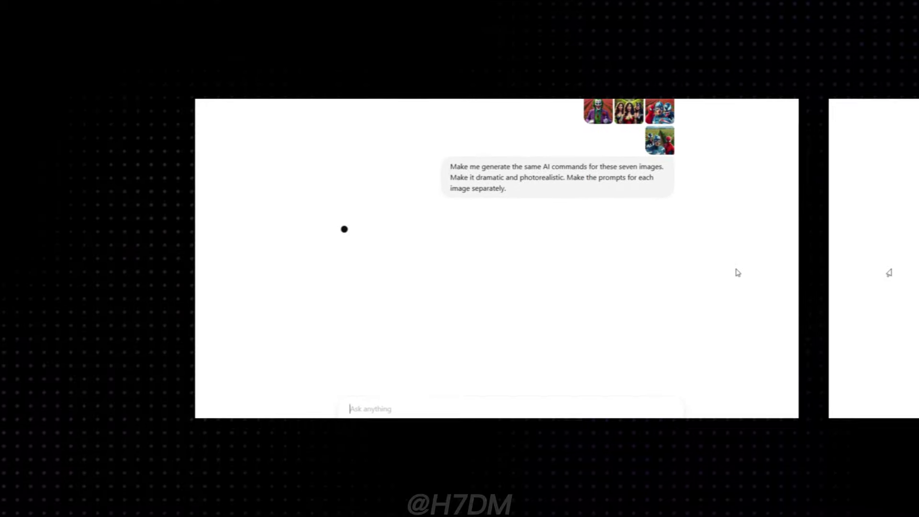
{"action": "scroll", "coordinate": [578, 282], "scroll_direction": "down", "scroll_amount": 3}
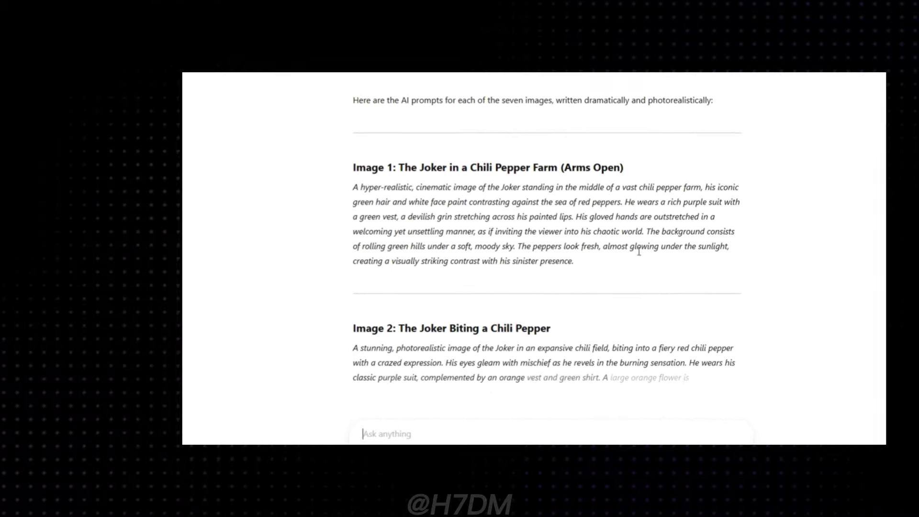
{"action": "scroll", "coordinate": [675, 291], "scroll_direction": "up", "scroll_amount": 3}
{"action": "scroll", "coordinate": [675, 291], "scroll_direction": "down", "scroll_amount": 8}
{"action": "scroll", "coordinate": [636, 262], "scroll_direction": "down", "scroll_amount": 4}
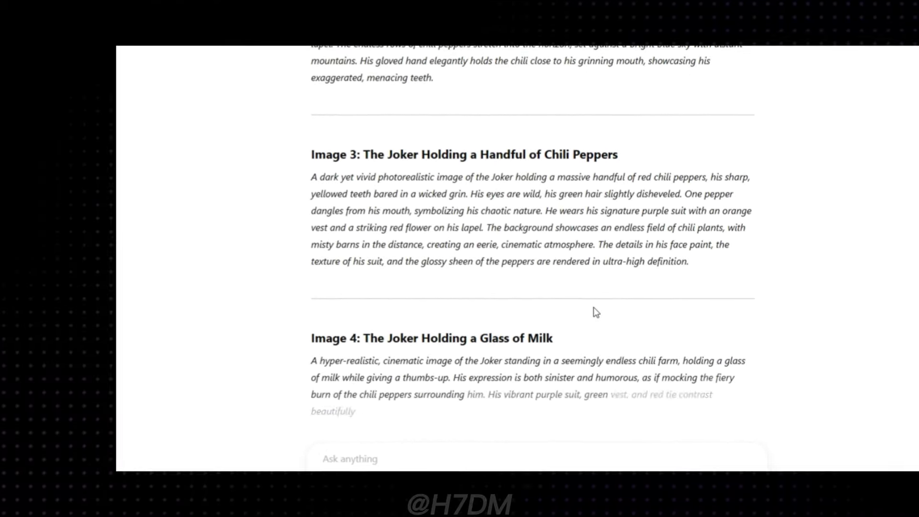
{"action": "scroll", "coordinate": [627, 282], "scroll_direction": "down", "scroll_amount": 4}
{"action": "scroll", "coordinate": [628, 275], "scroll_direction": "down", "scroll_amount": 10}
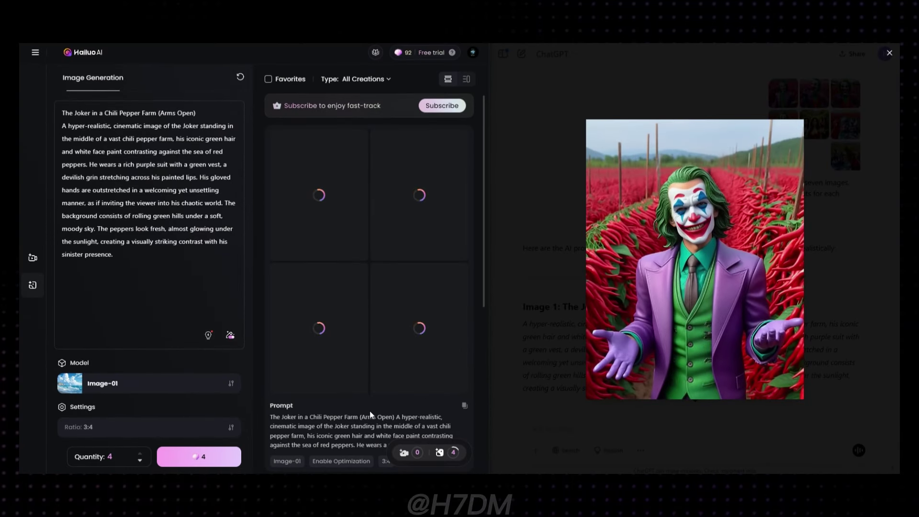
In Hailuo AI, view the generated images of the Joker with arms open in the chili pepper farm and download the chosen one.
{"action": "left_click", "coordinate": [540, 372]}
{"action": "left_click", "coordinate": [790, 105]}
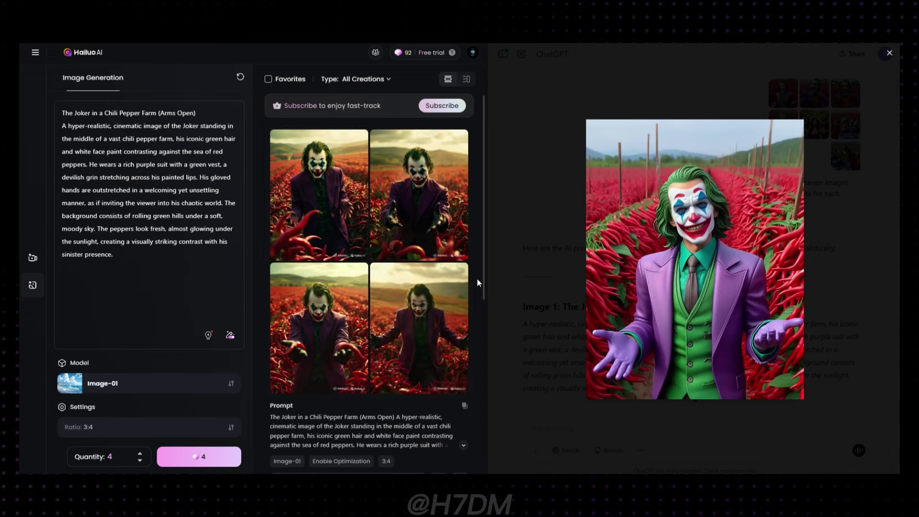
{"action": "left_click", "coordinate": [313, 216]}
{"action": "left_click", "coordinate": [467, 286]}
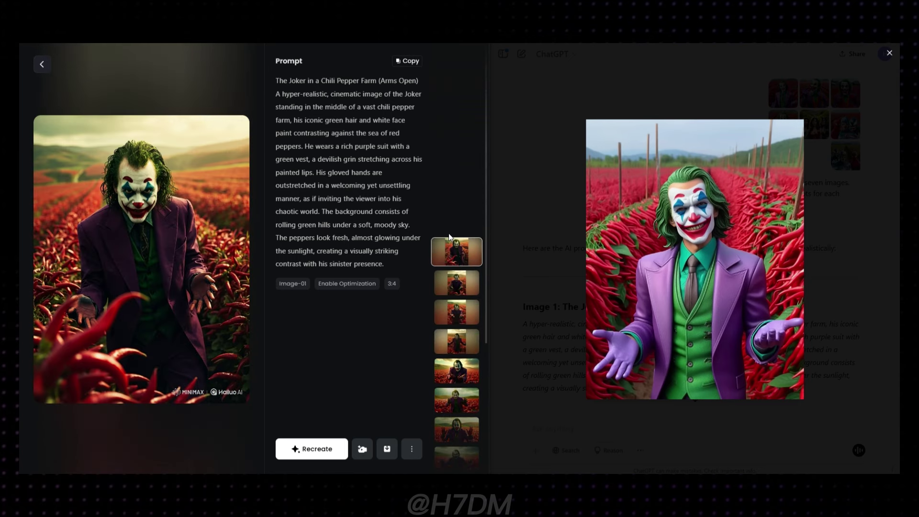
{"action": "left_click", "coordinate": [387, 450]}
{"action": "left_click", "coordinate": [388, 449]}
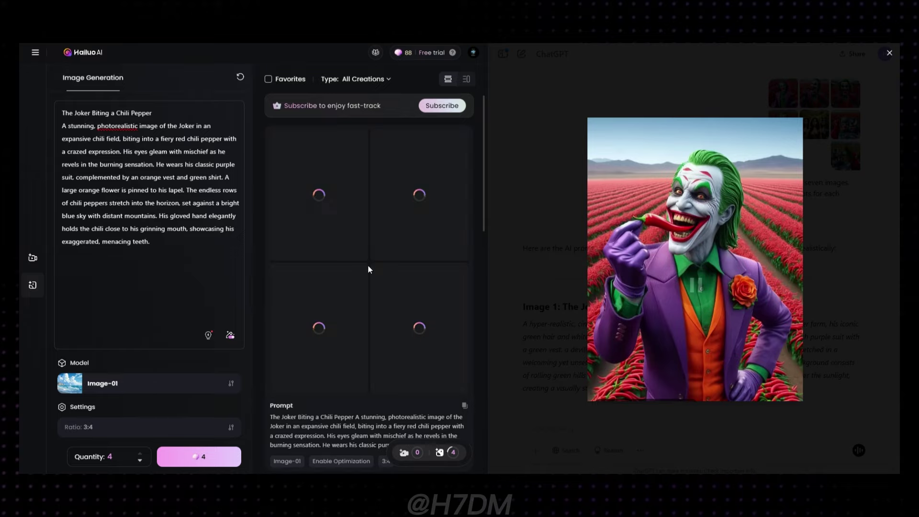
Choose the third variation of the Joker biting a chili pepper, and open the first image of the Joker holding a handful of chili peppers.
{"action": "left_click", "coordinate": [363, 258]}
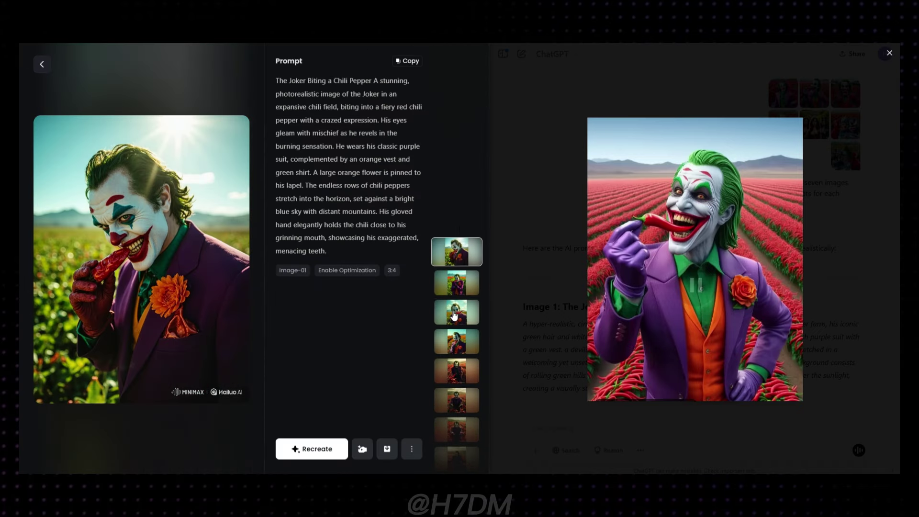
{"action": "left_click", "coordinate": [453, 314]}
{"action": "left_click", "coordinate": [412, 448]}
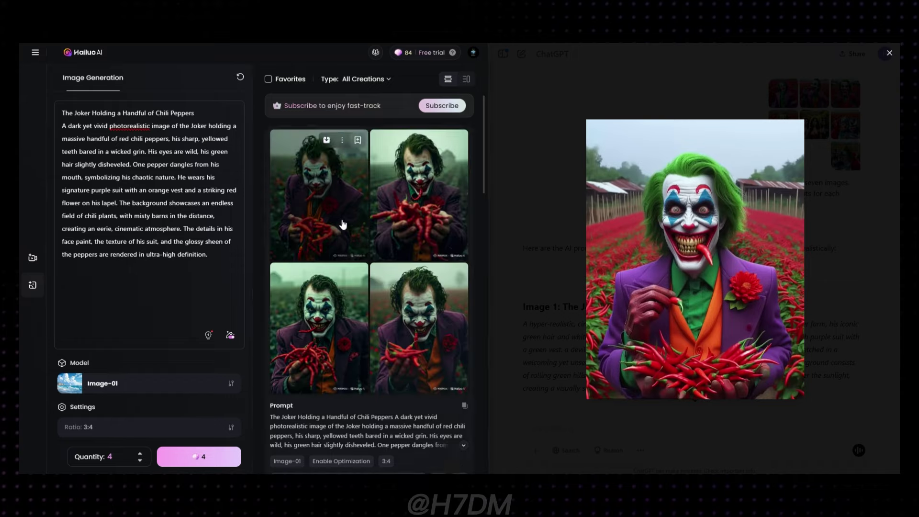
{"action": "left_click", "coordinate": [340, 222]}
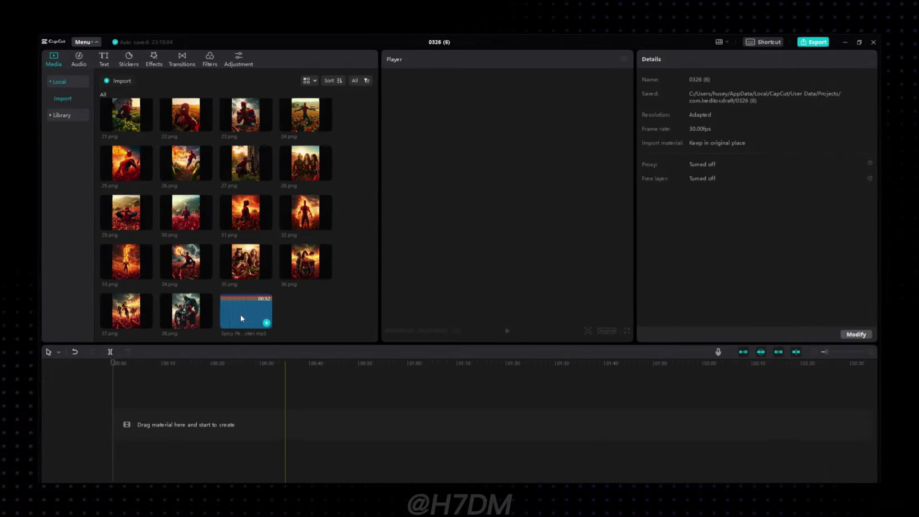
Switch to CapCut, place the Spicy Pepper MP3 at the start of the timeline, and set the default image duration to 1.5 s.
{"action": "left_click_drag", "start_coordinate": [242, 318], "coordinate": [128, 432]}
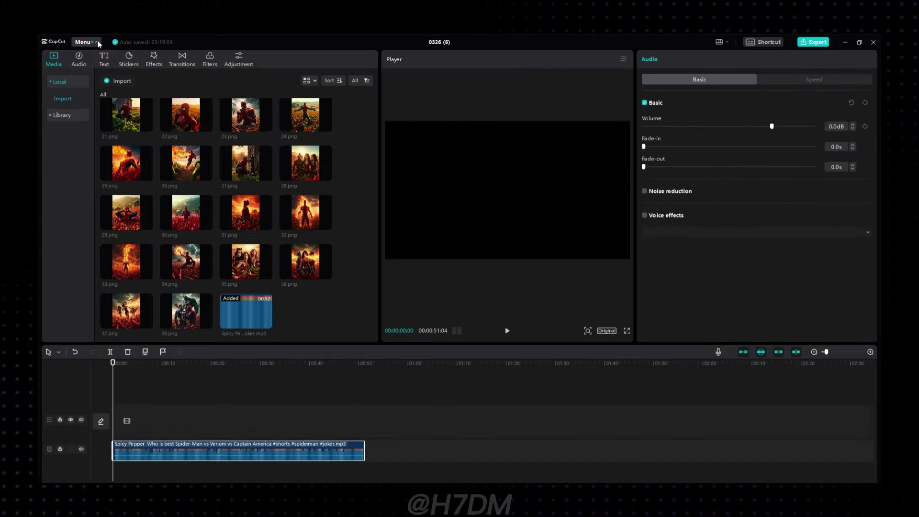
{"action": "left_click", "coordinate": [96, 41]}
{"action": "left_click", "coordinate": [84, 116]}
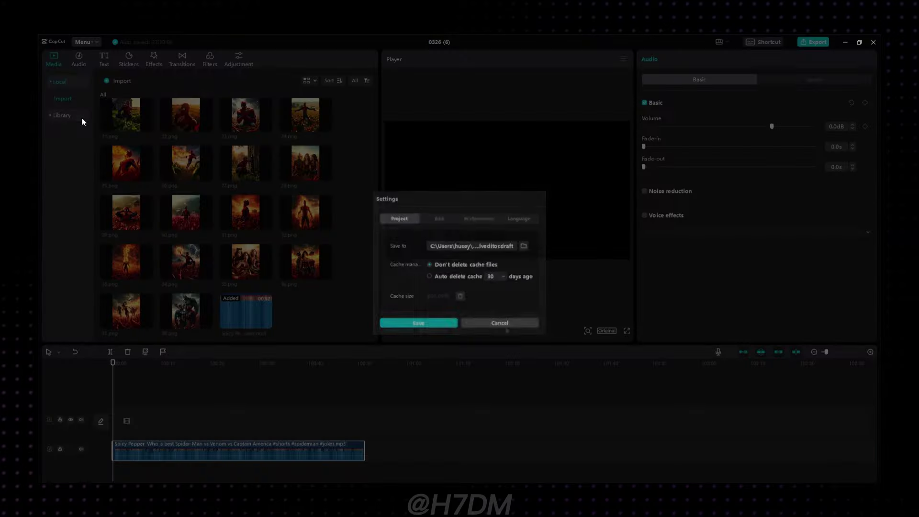
{"action": "left_click", "coordinate": [431, 218]}
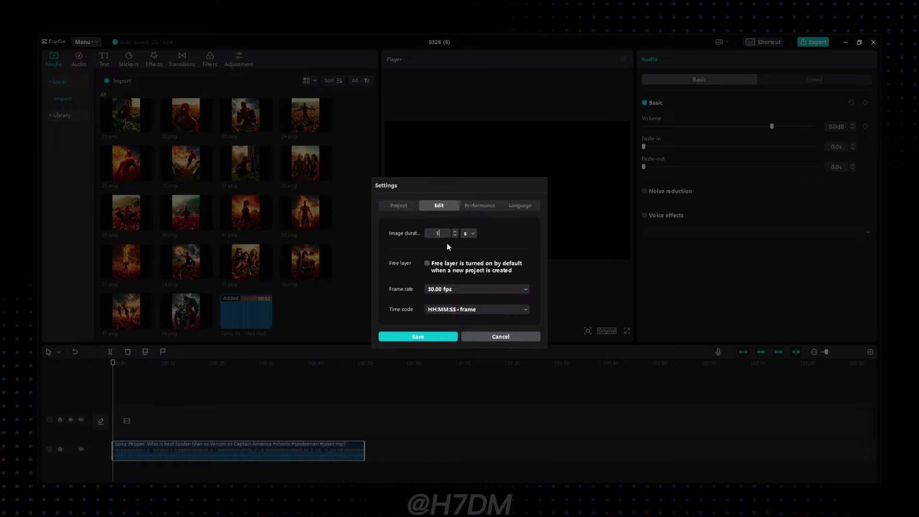
{"action": "type", "text": "1.5"}
{"action": "left_click", "coordinate": [431, 337]}
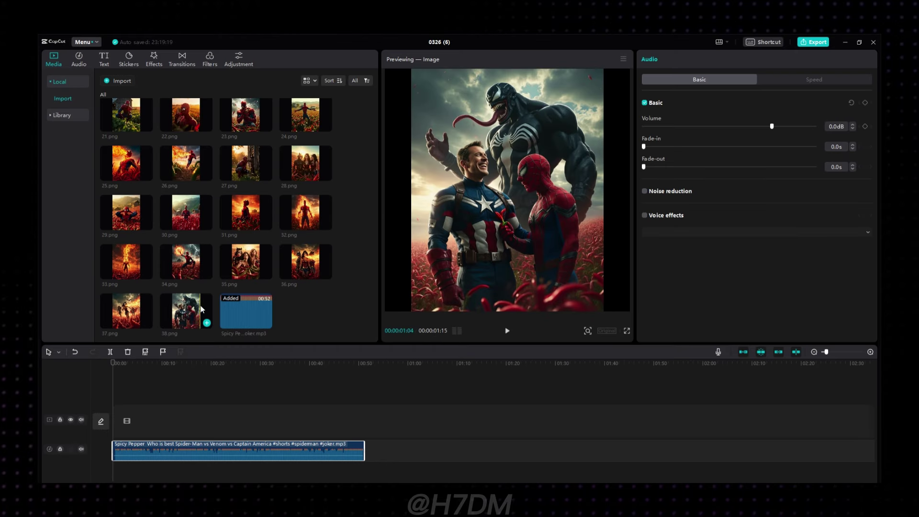
Add image 38.png to the timeline, play the sequence to check the image timing against the audio, and select the 23.png clip.
{"action": "left_click", "coordinate": [206, 324]}
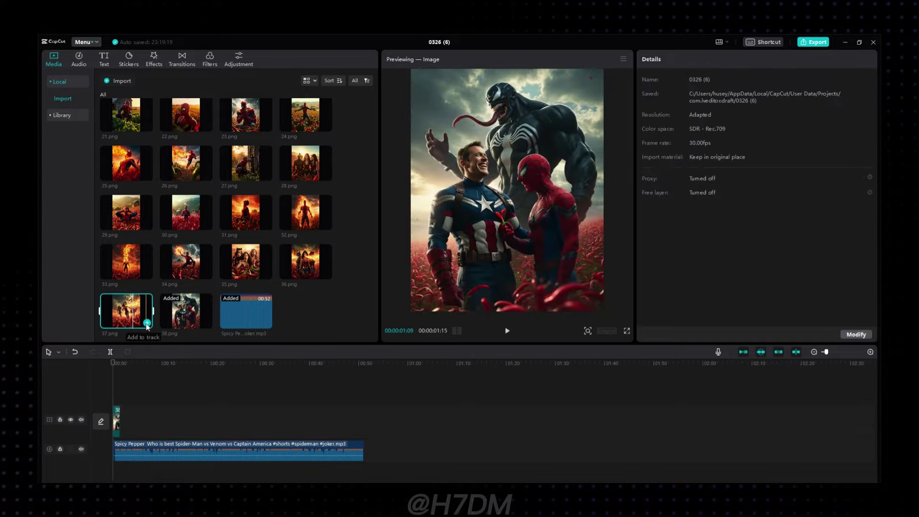
{"action": "left_click", "coordinate": [506, 330]}
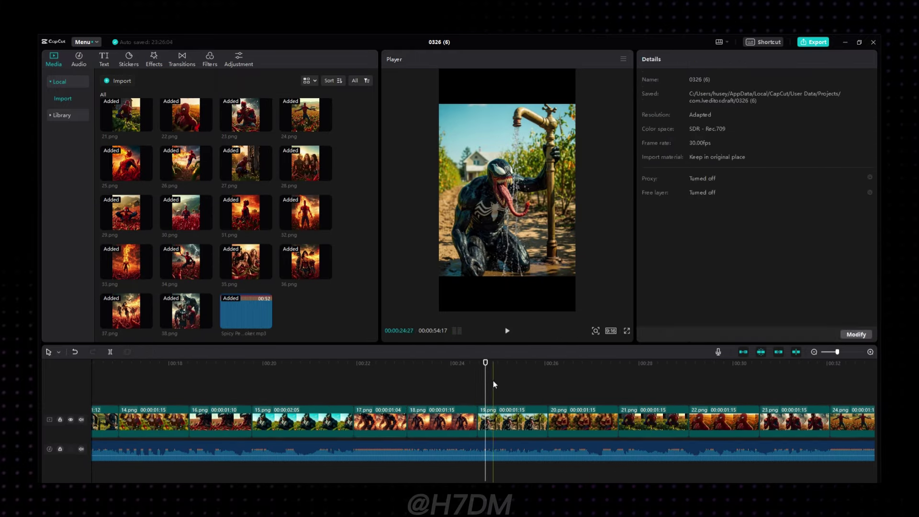
{"action": "left_click", "coordinate": [778, 426]}
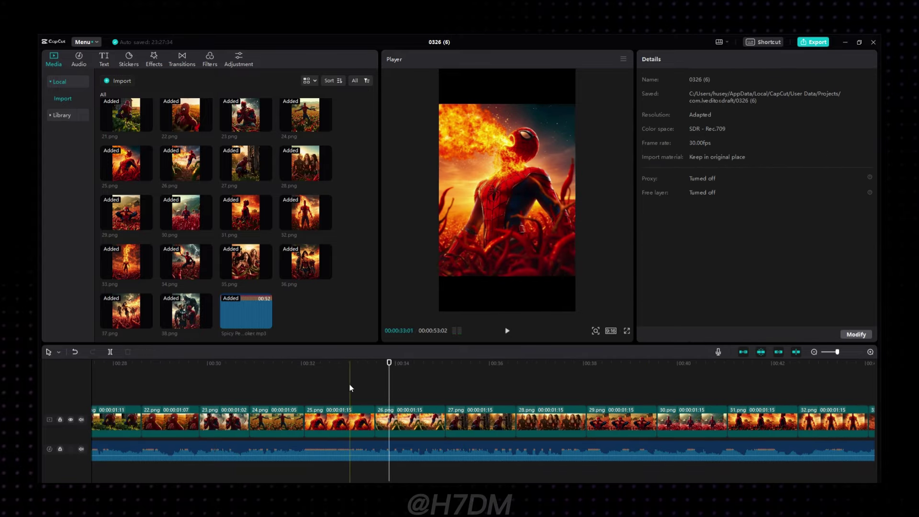